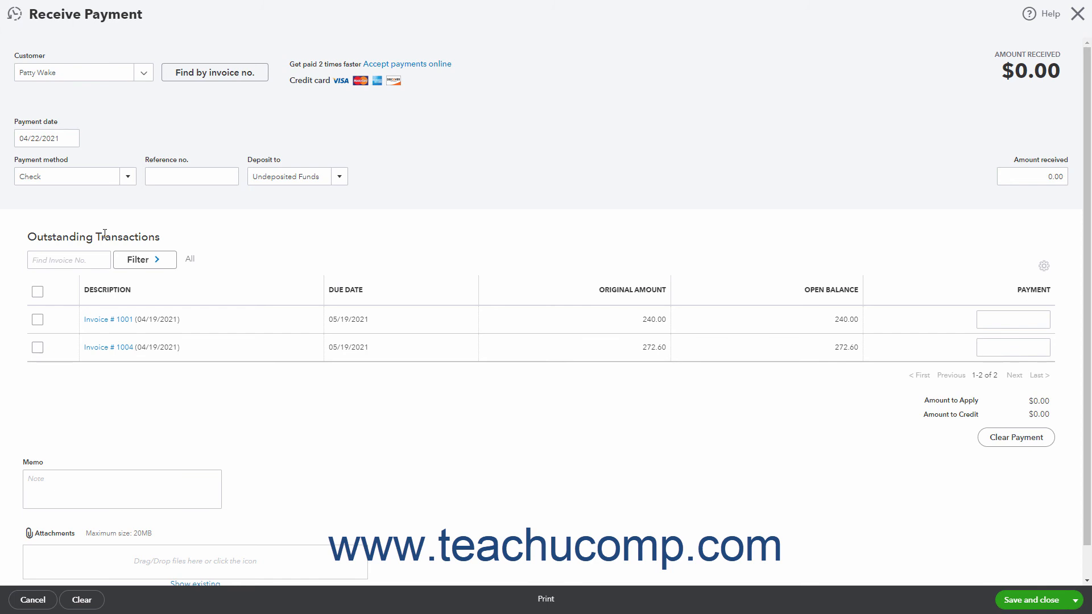
Step: Find the outstanding transaction to be paid by invoice number 1003
click(200, 80)
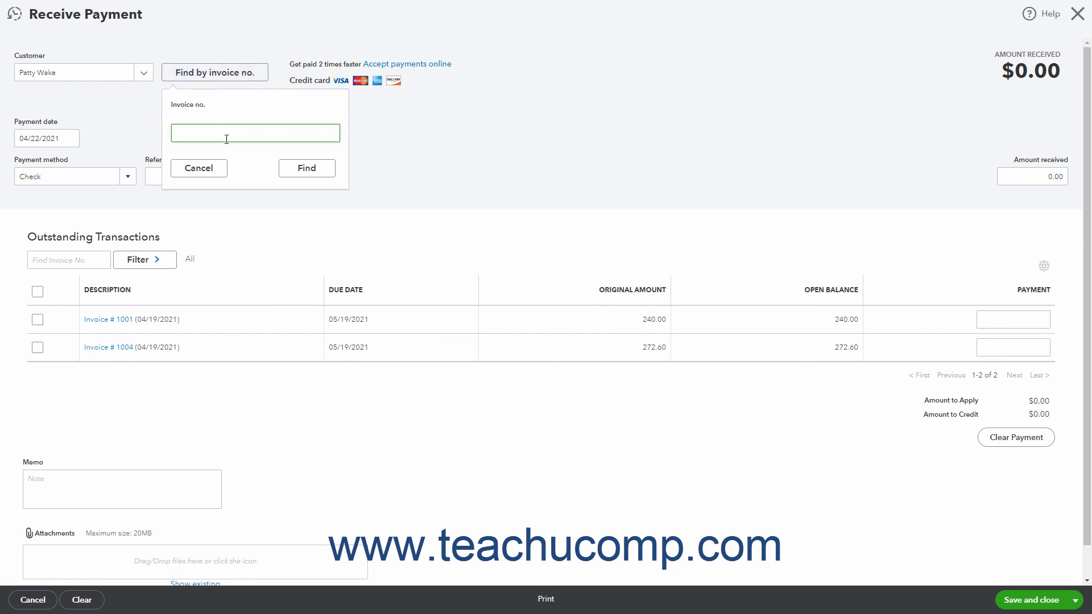
text(1003)
click(290, 169)
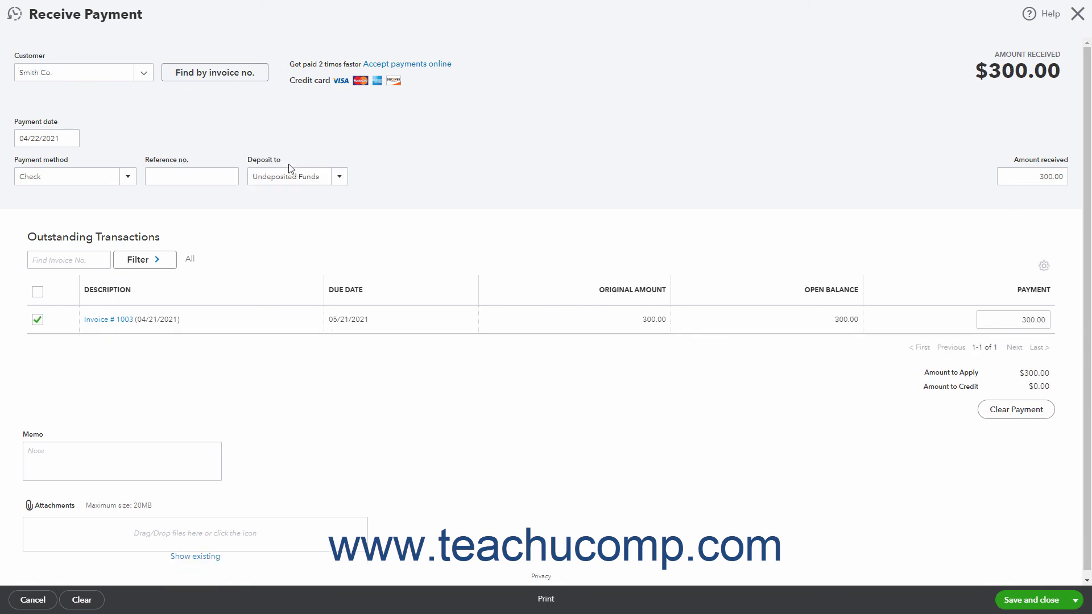
Step: Cancel another invoice-number search and leave the payment form without saving
click(239, 72)
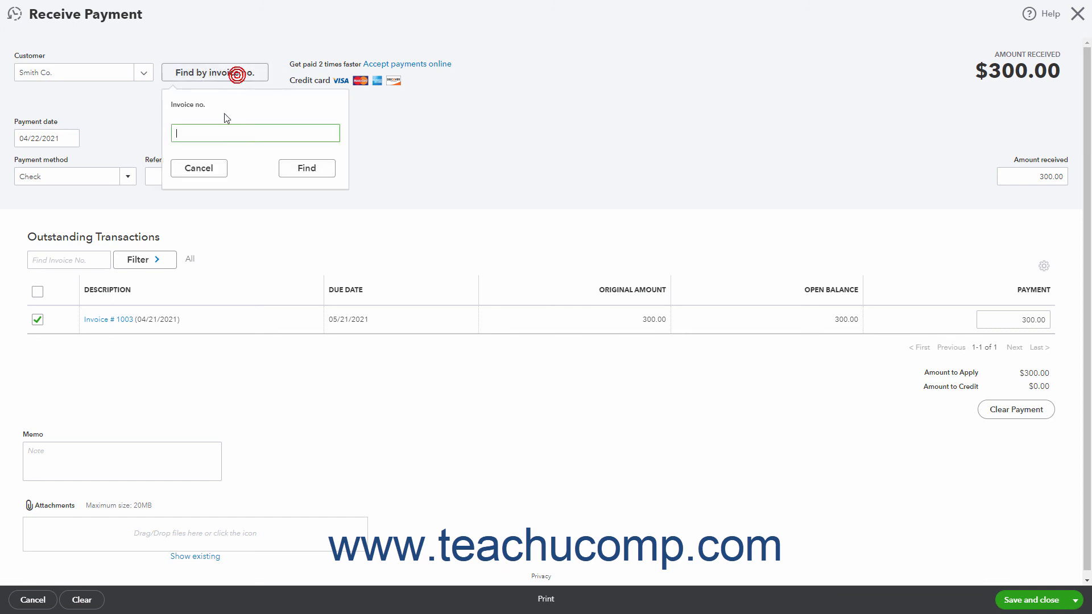
click(211, 170)
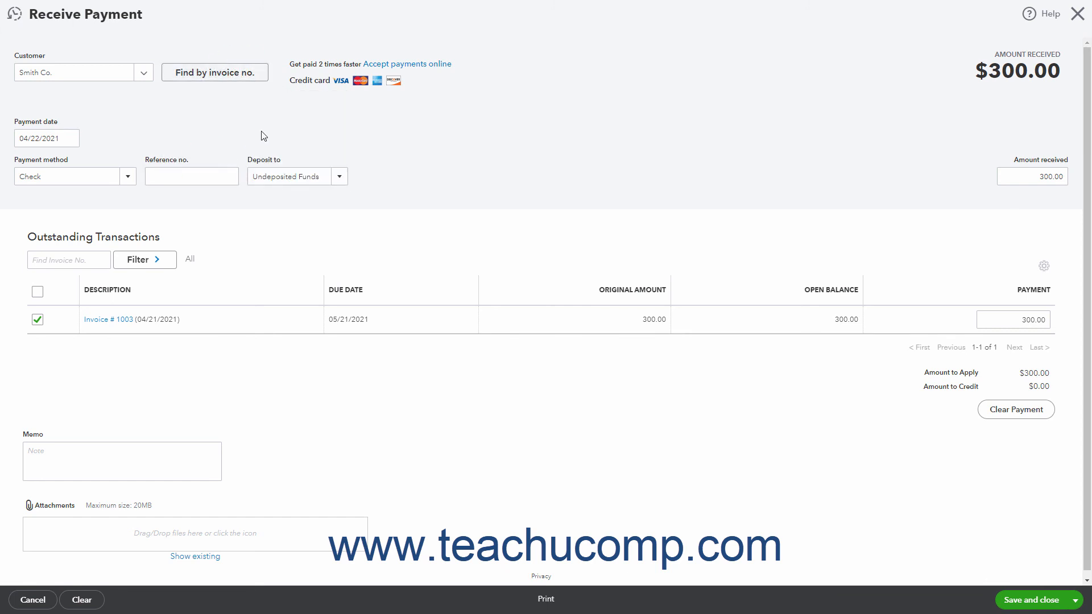
click(1078, 14)
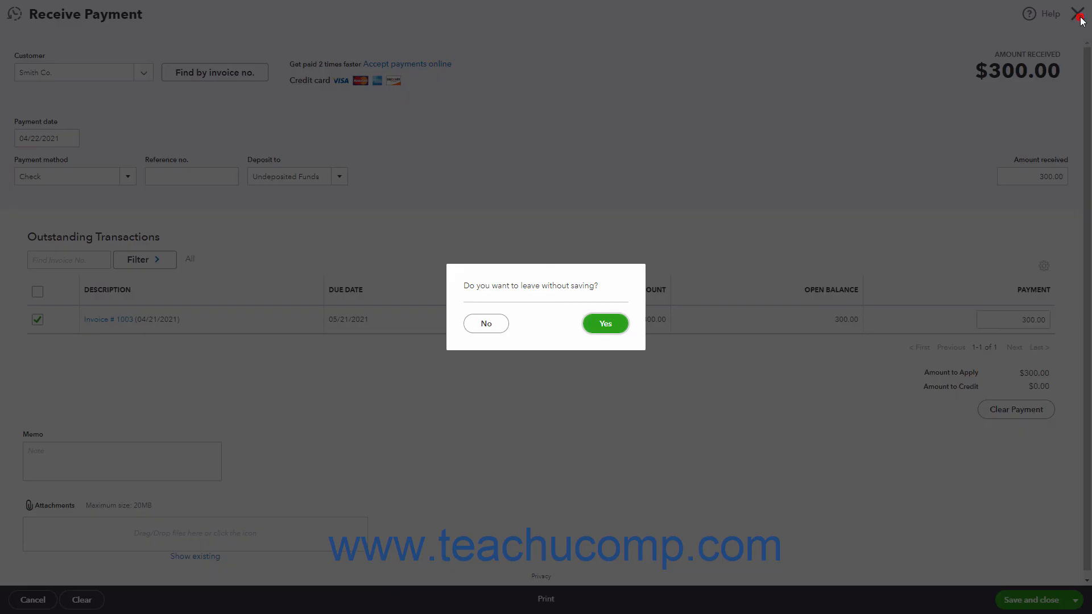
click(605, 324)
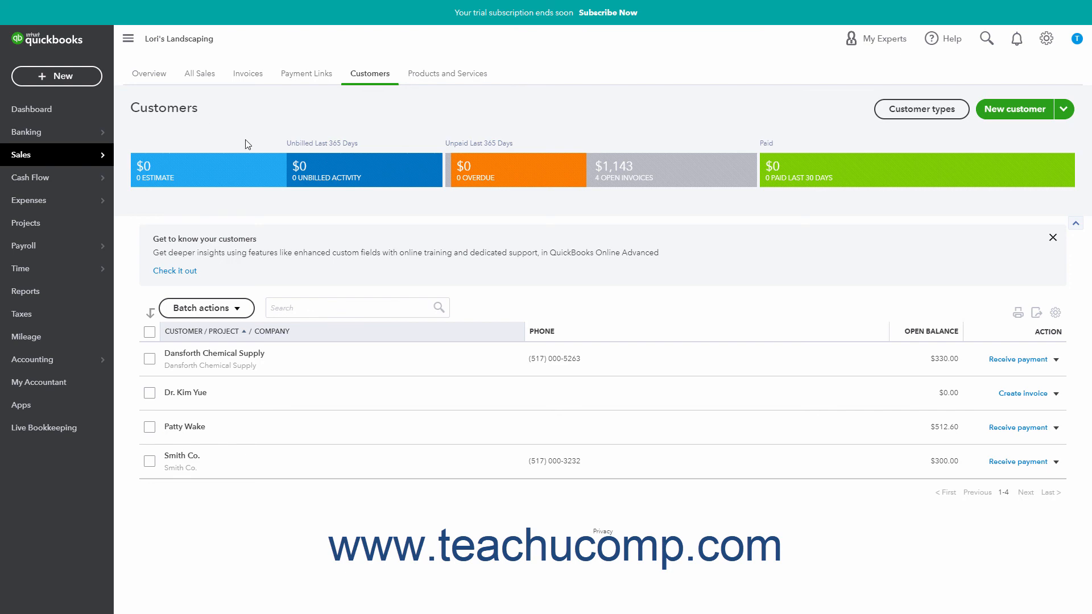
Step: Start receiving a payment from the customer with the $512.60 open balance, using Check as payment method and 8659 as reference number
click(1018, 428)
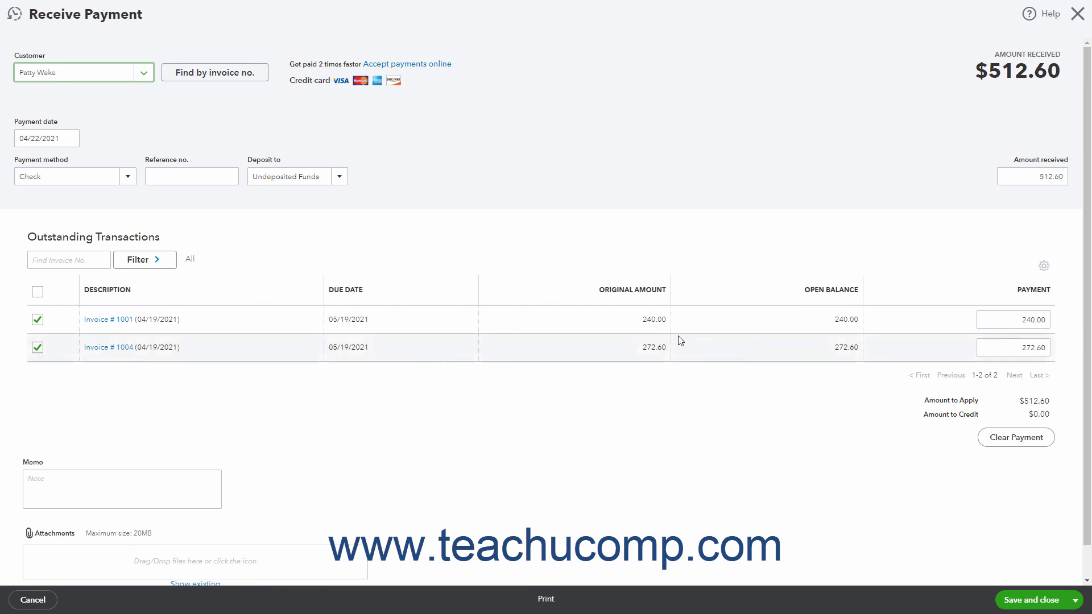
click(44, 139)
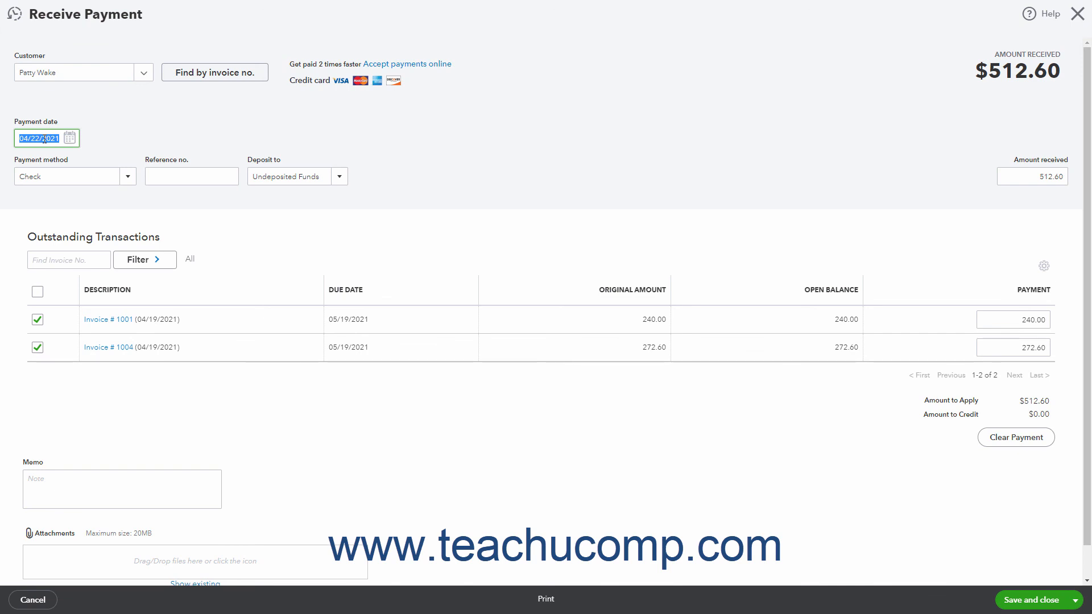
click(123, 176)
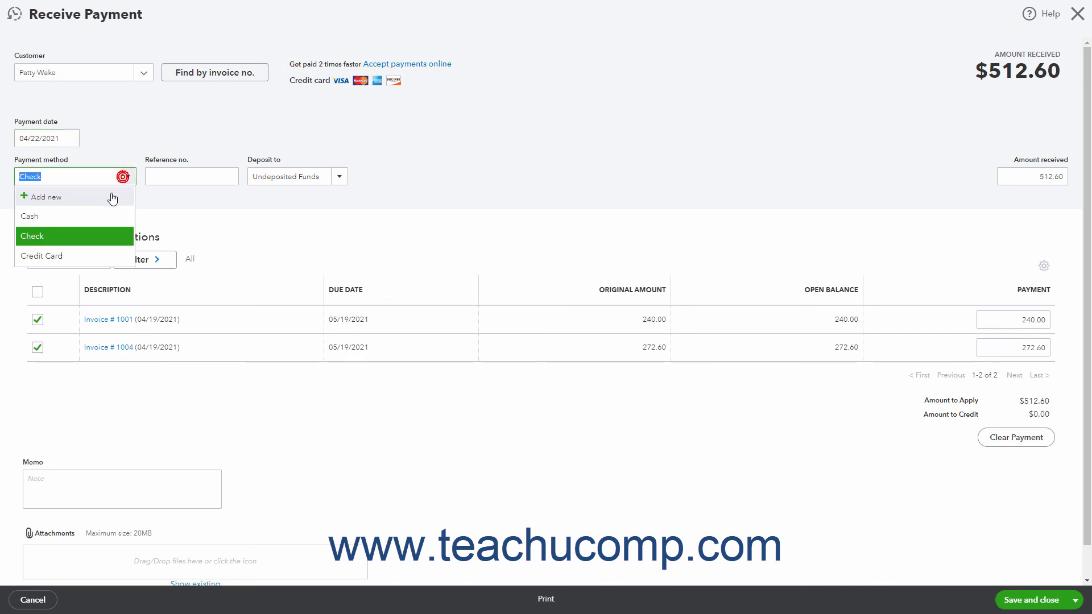
click(80, 236)
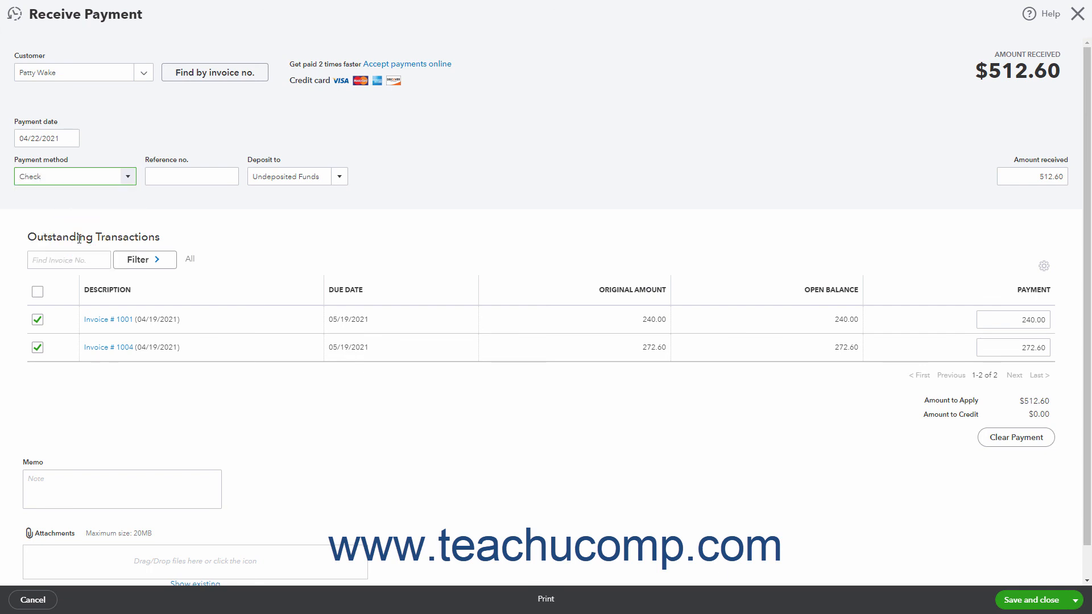
click(181, 176)
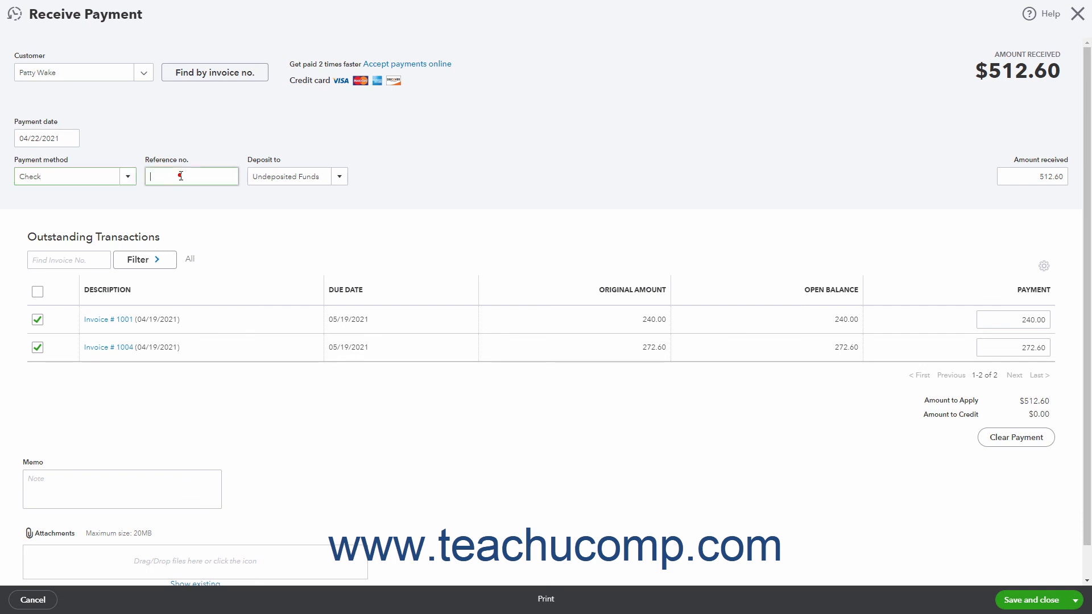
text(8659)
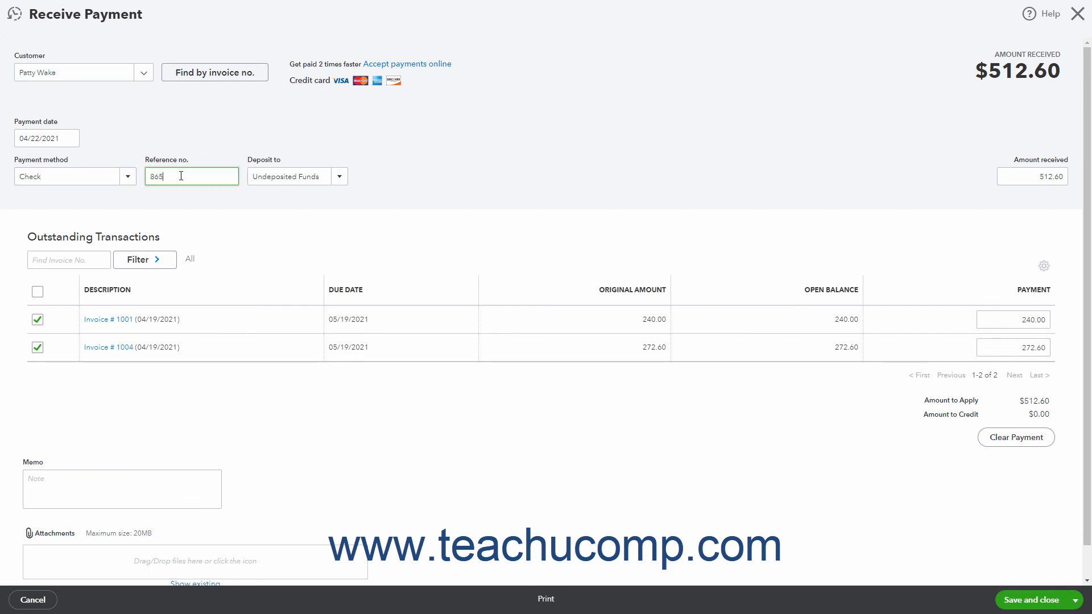
Step: Choose Undeposited Funds as the deposit account and set the amount received to 500
click(338, 179)
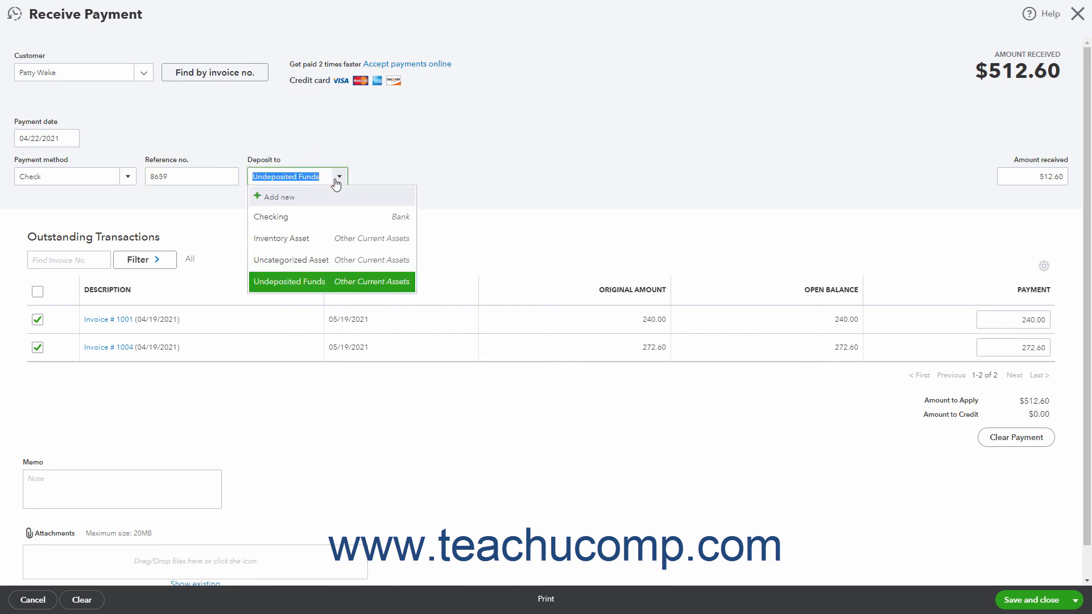
click(301, 283)
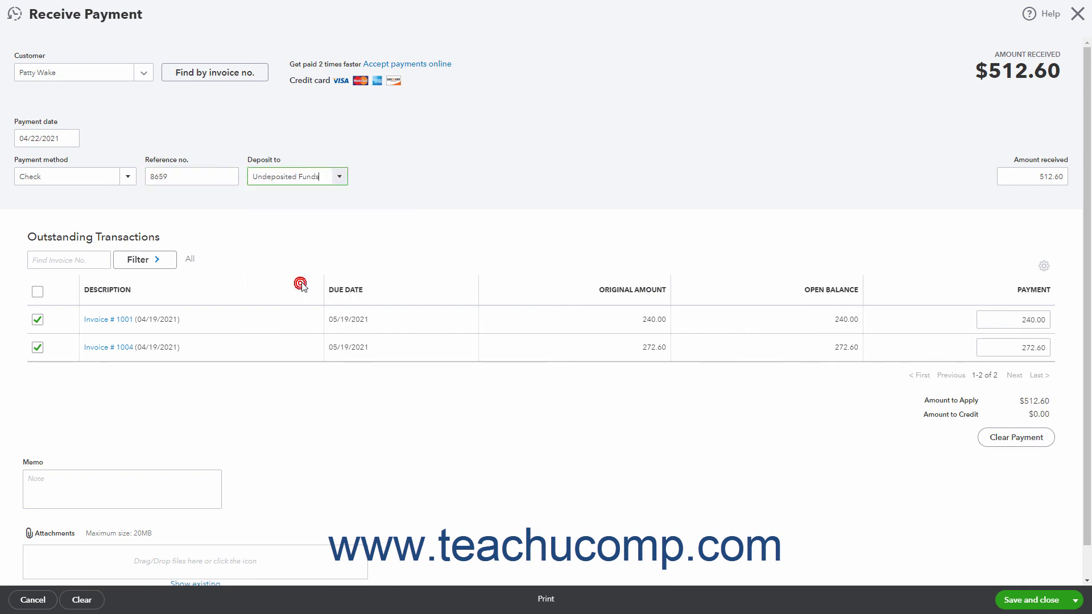
click(1031, 180)
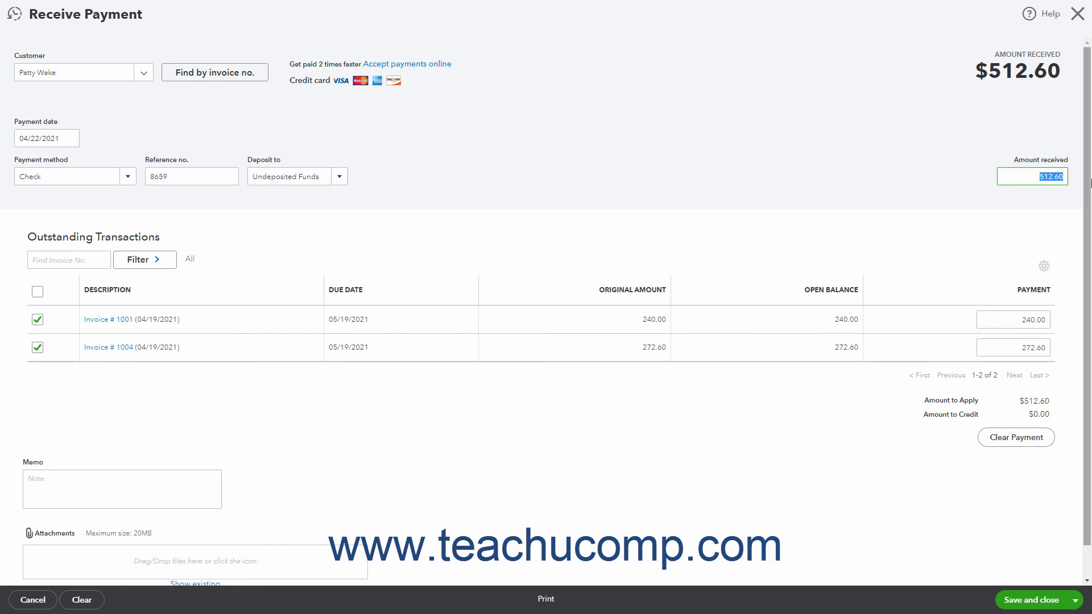
text(500)
key(Tab)
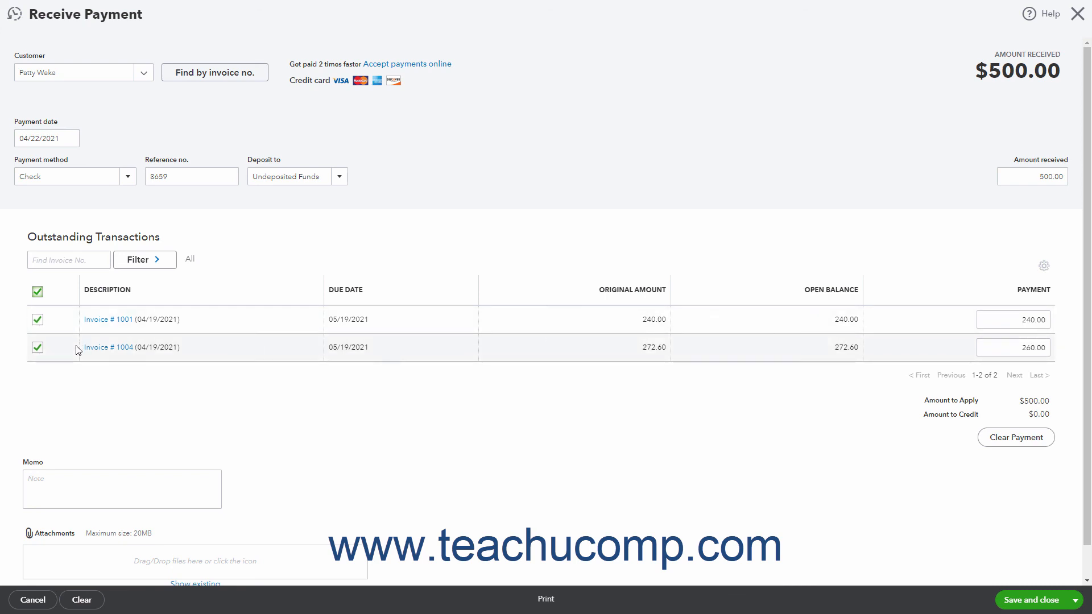
Step: Deselect invoices 1001 and 1004, then reselect 1004 followed by 1001 to refill their payment amounts
click(36, 322)
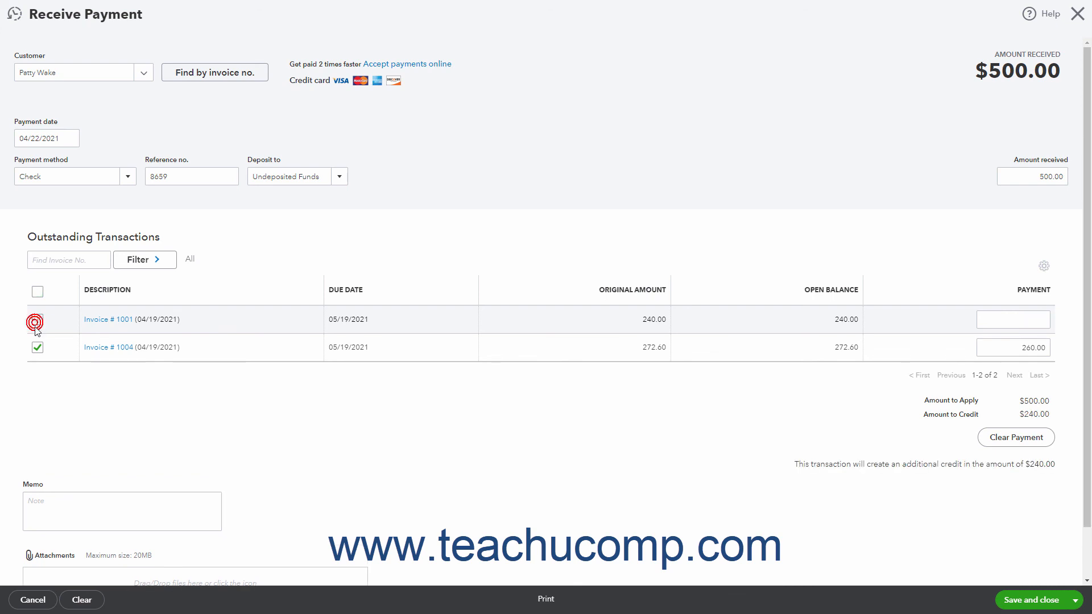
click(37, 348)
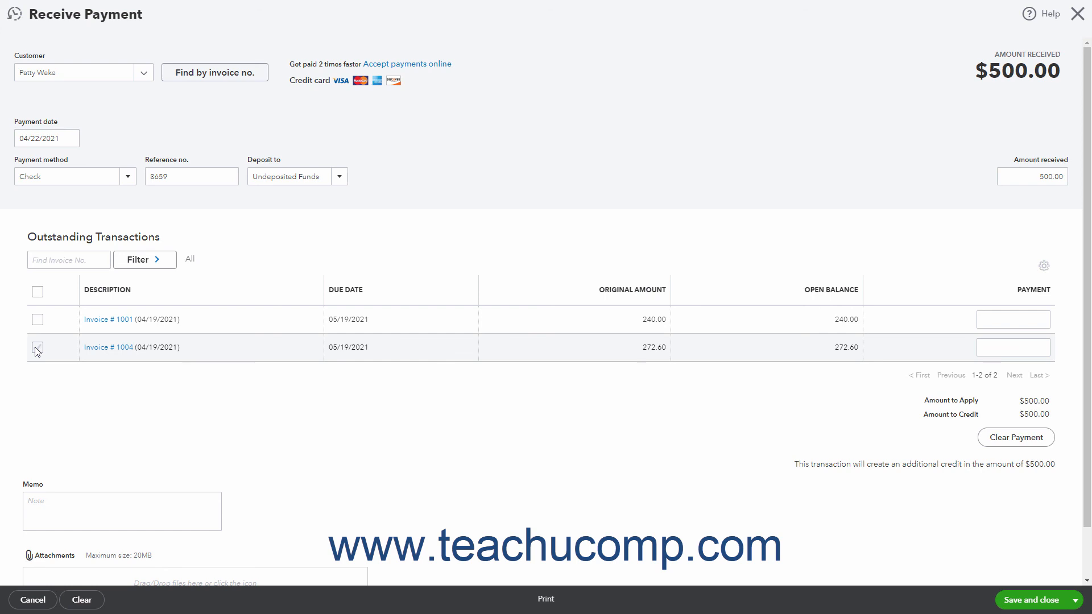
click(37, 349)
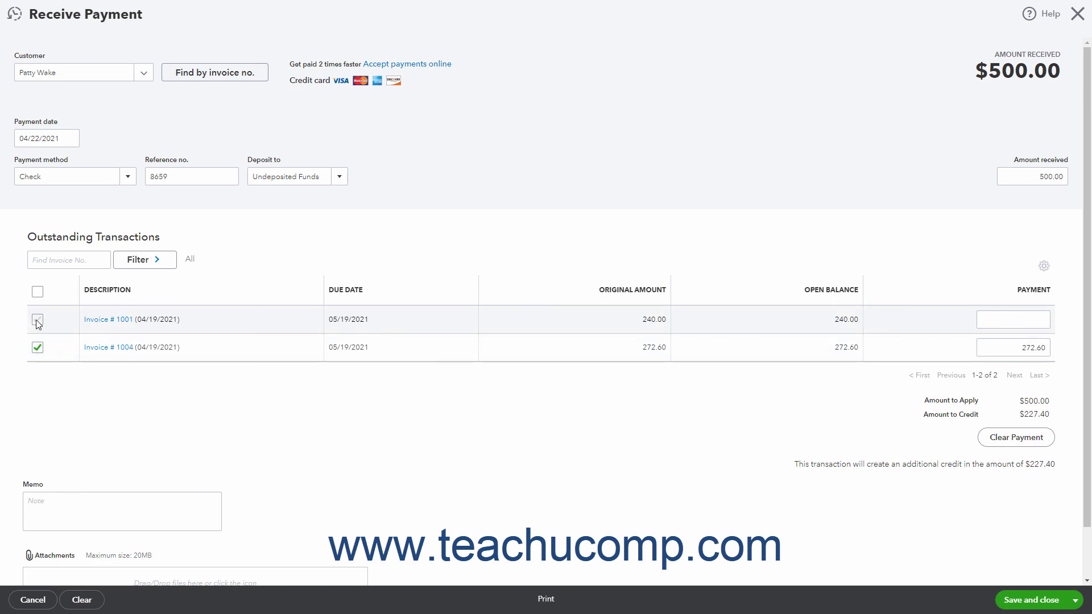
click(38, 322)
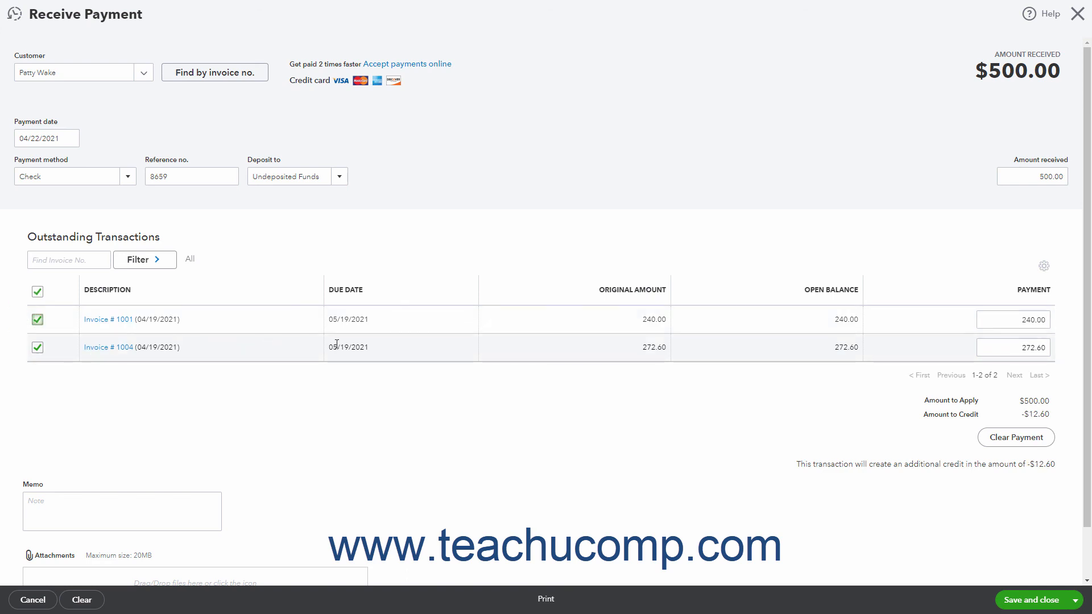
Step: Set the payment applied to invoice 1001 to 227.40 and check the amount to credit
click(969, 415)
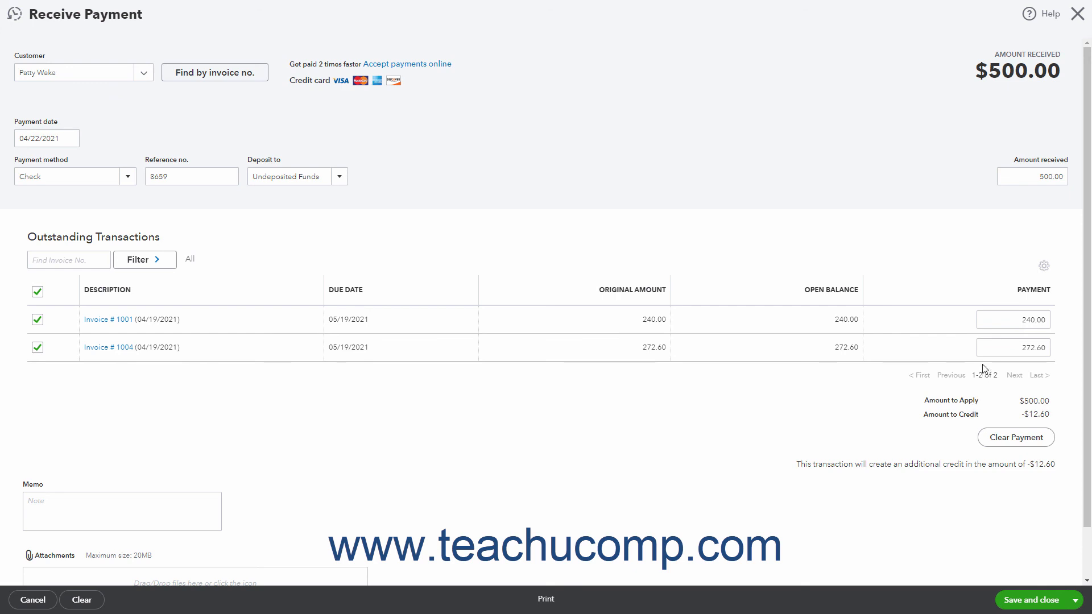
click(1016, 322)
text(227.40)
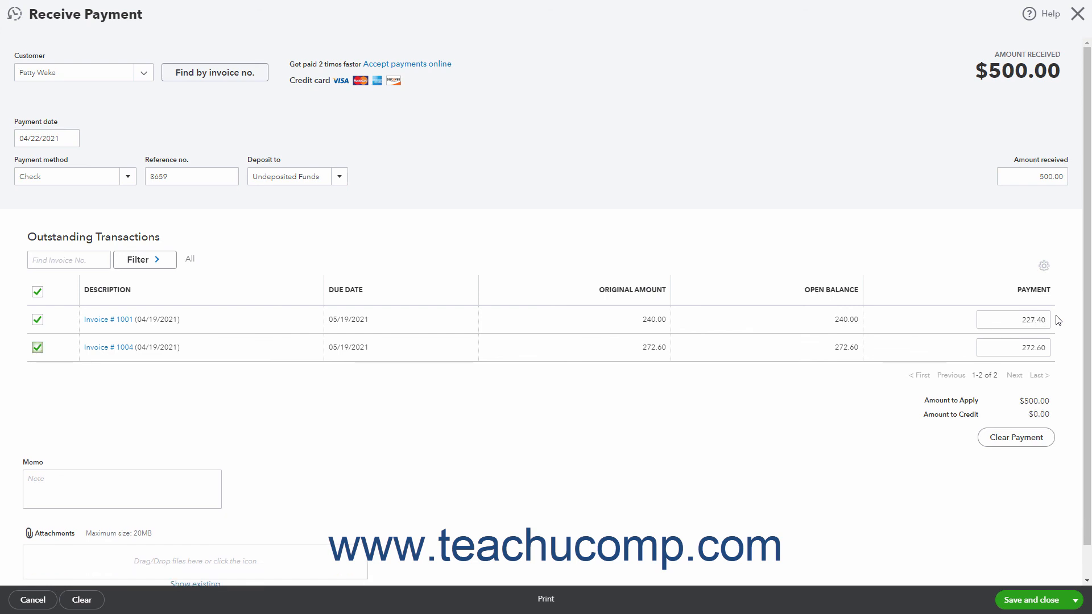
click(976, 416)
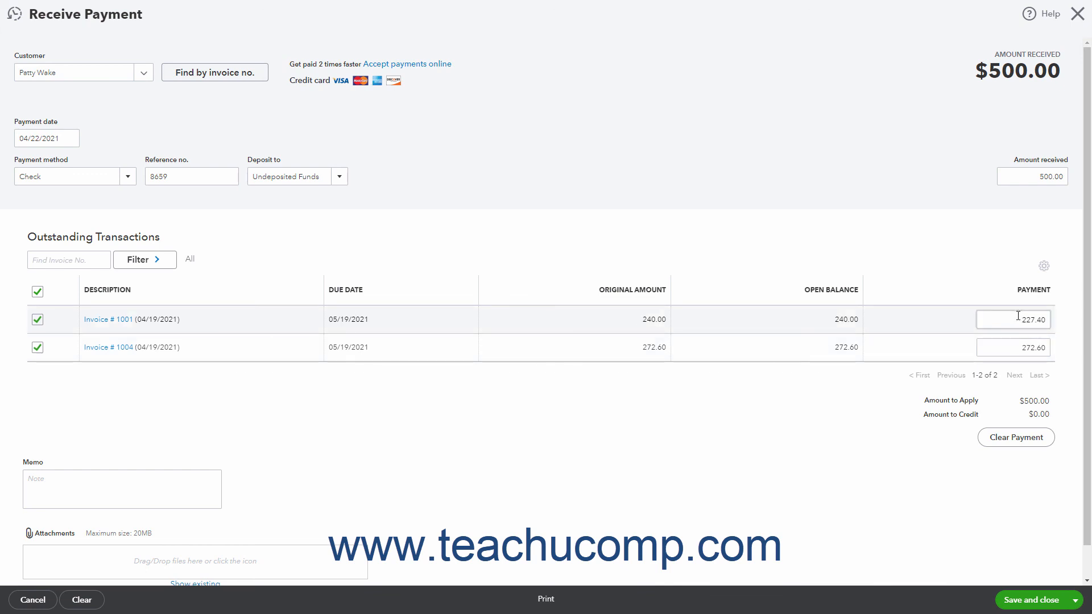
click(993, 415)
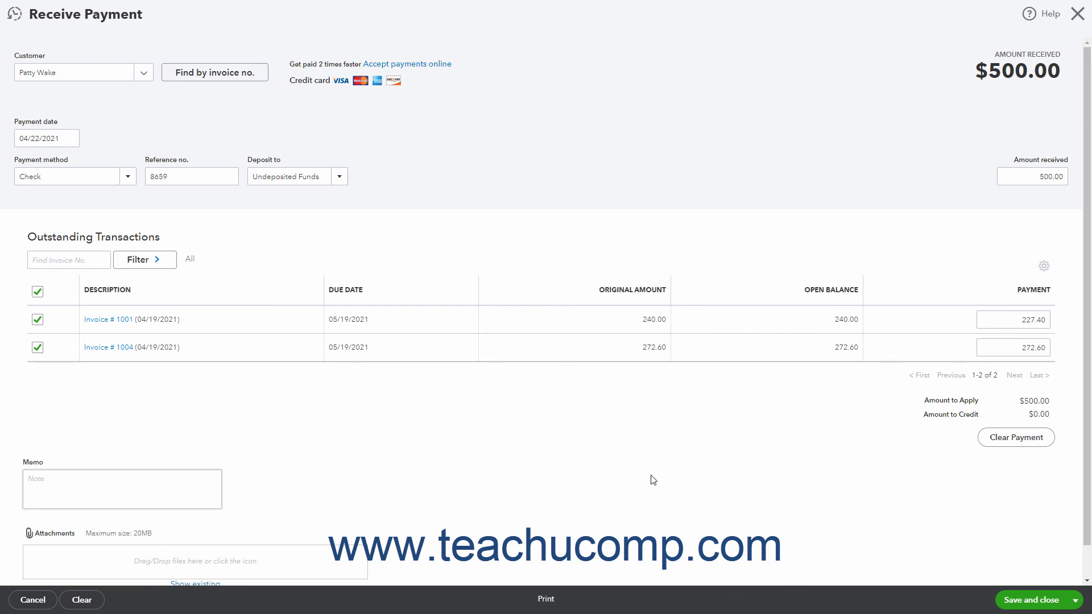
Step: Add a memo: customer dropped off a check, wants it applied to the larger invoice first, and will pay the remaining $12.60 cash on Monday
click(162, 484)
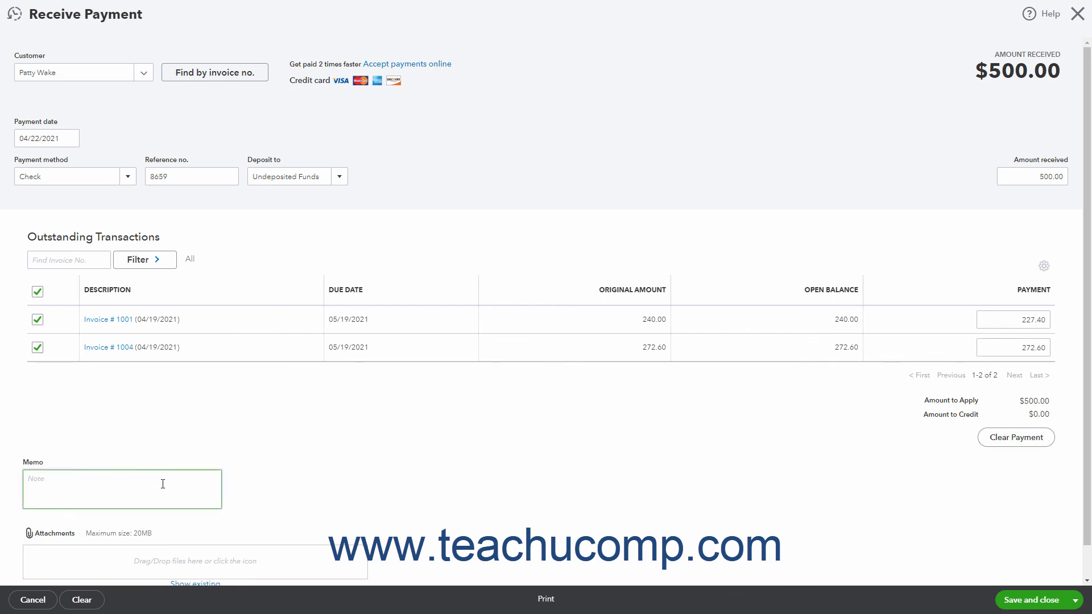
right_click(163, 484)
click(130, 479)
text(Stopped to drop off a payment by check and said she wanted it applied to the larger invoice, first. She also said she'll be back to pay the remaining $12.60 by cash on Monday.)
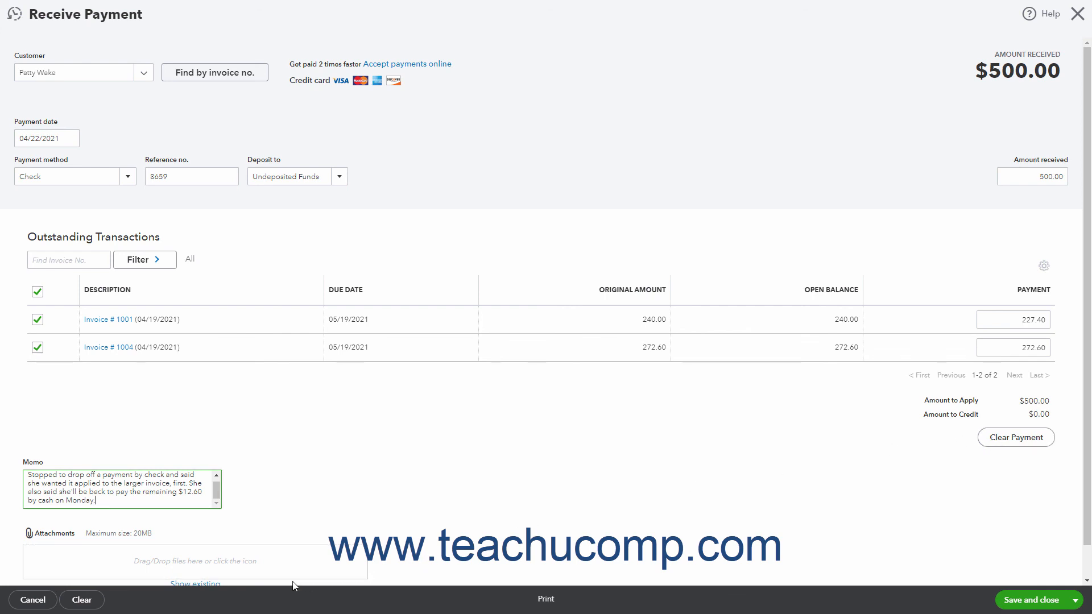
click(225, 600)
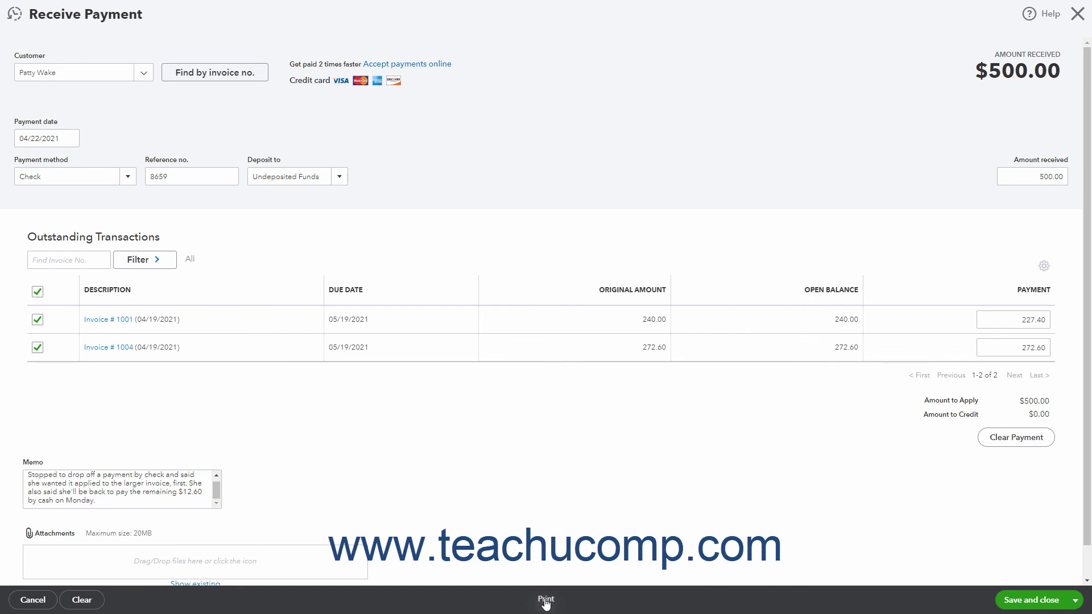
Step: Save the payment with the send option, then cancel the receipt email without sending it
scroll(706, 606, down, 1)
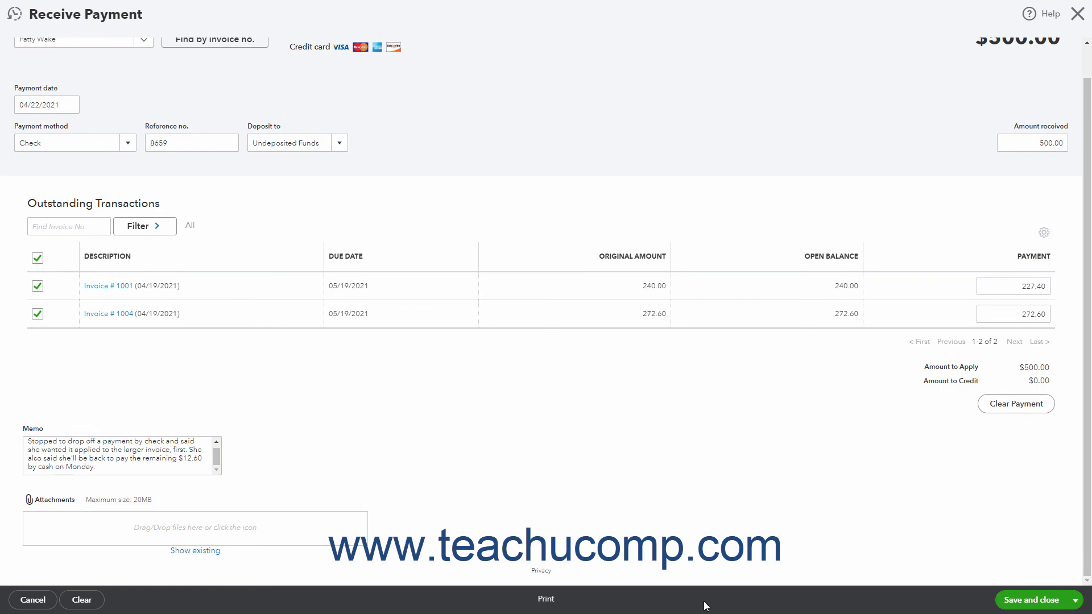
click(1074, 601)
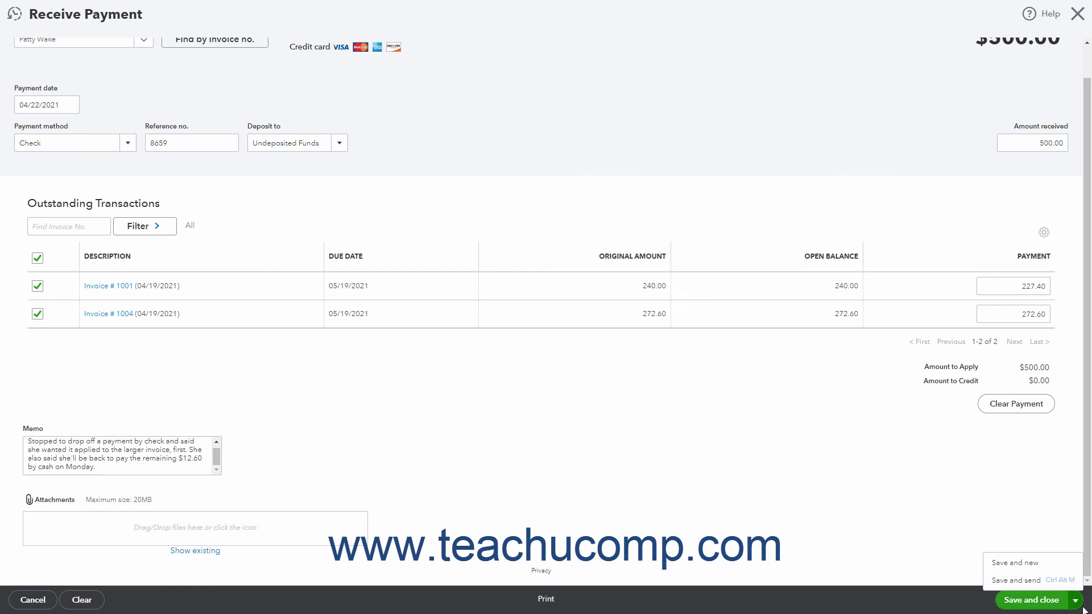
click(1026, 580)
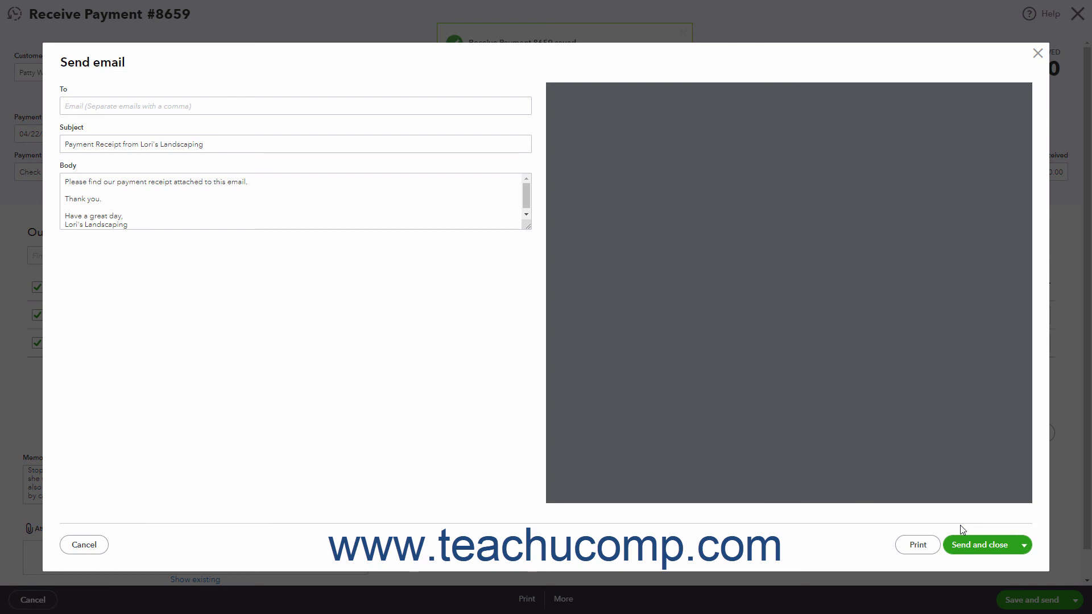
click(184, 107)
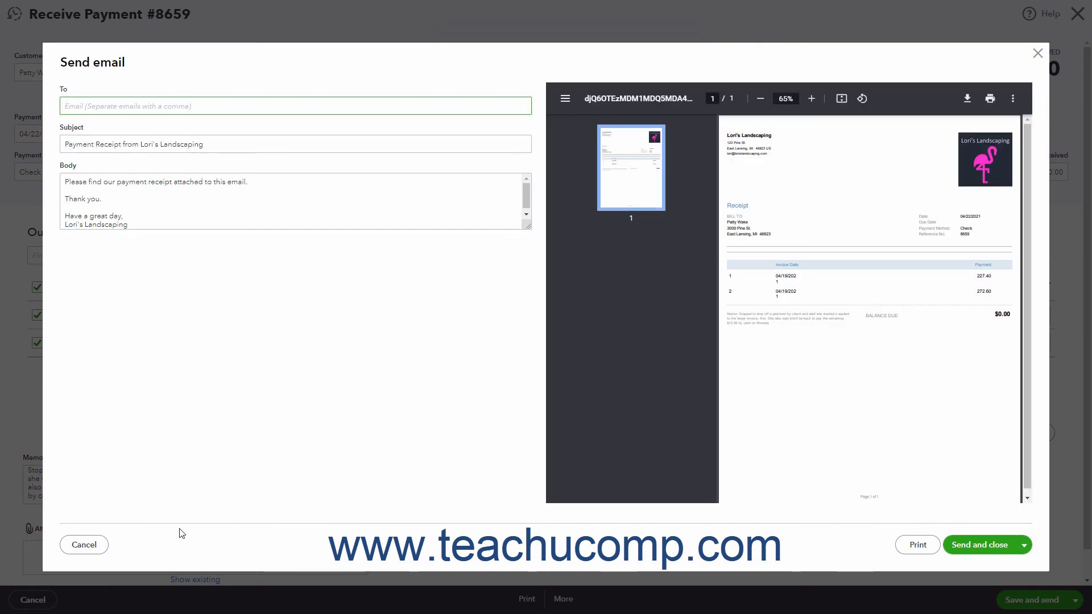
click(85, 544)
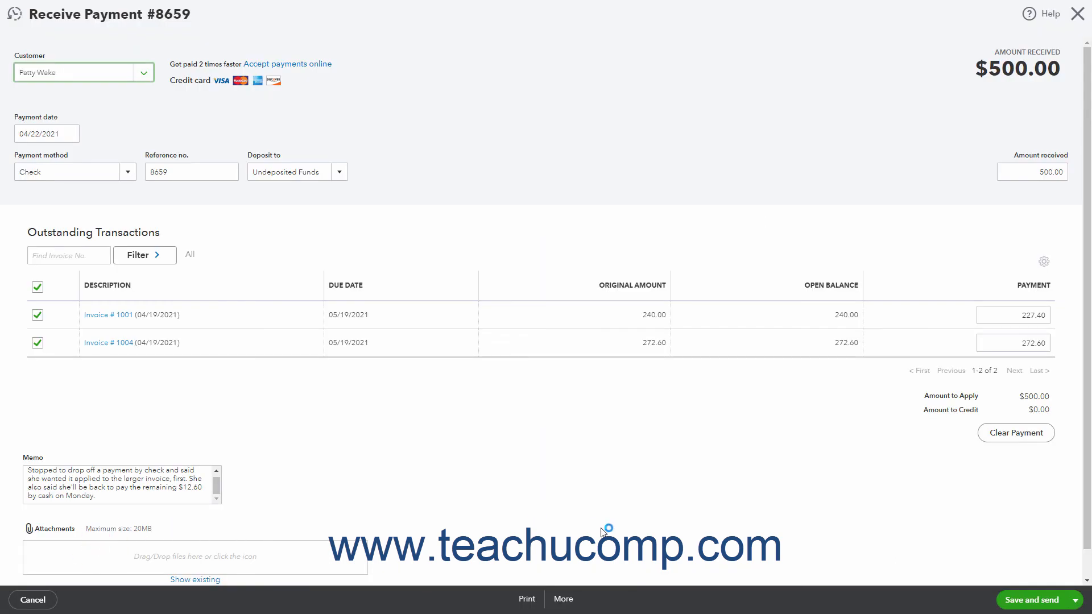
Step: Save the payment again and close its form
click(1075, 600)
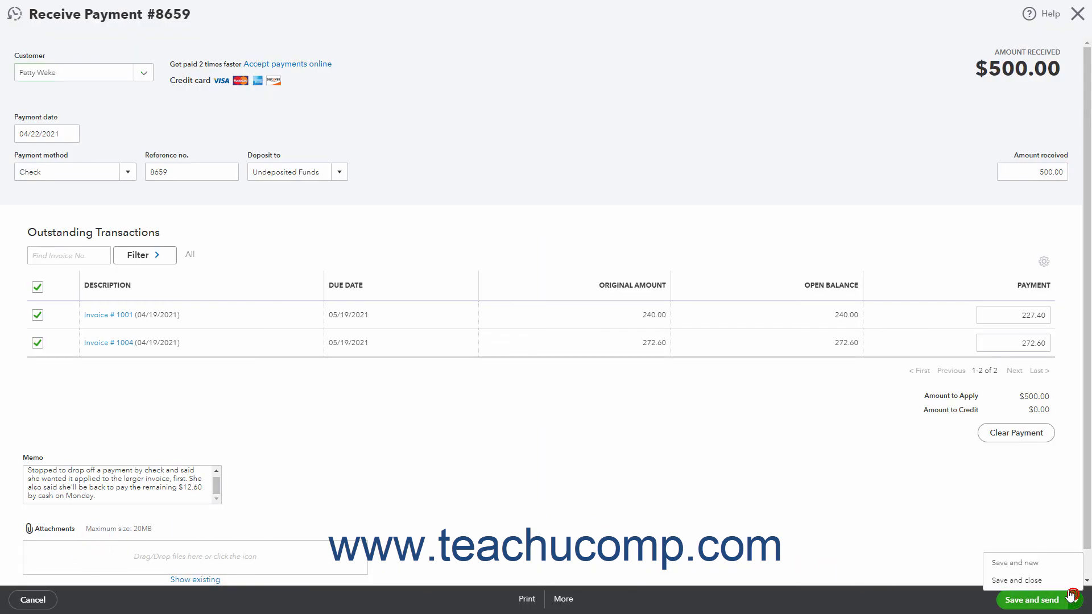
click(1036, 586)
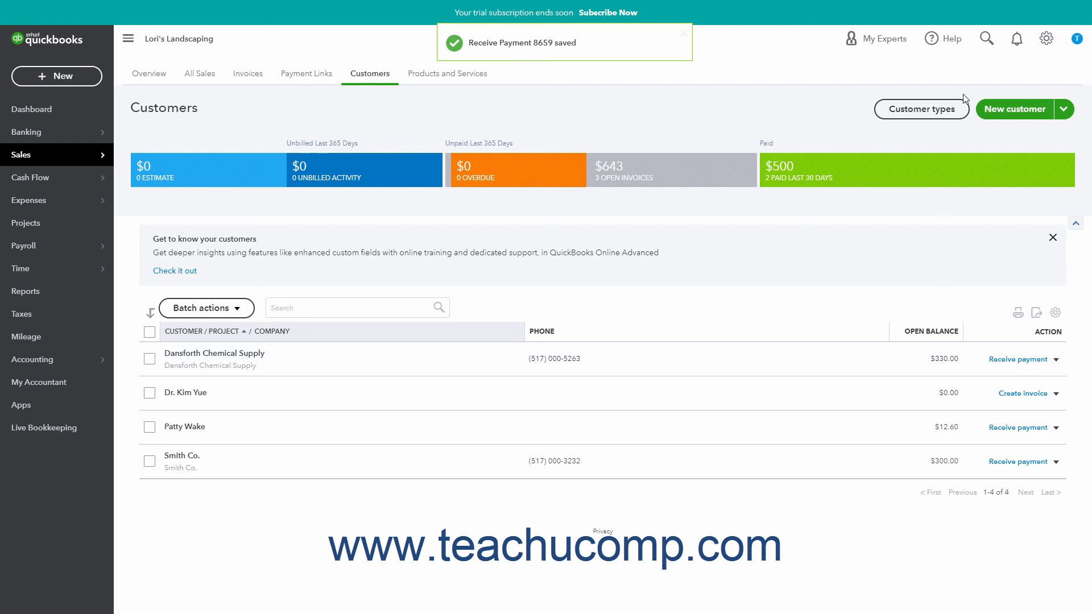
Step: Reopen payment 8659 from the recent transactions, review its additional actions and close it
click(987, 40)
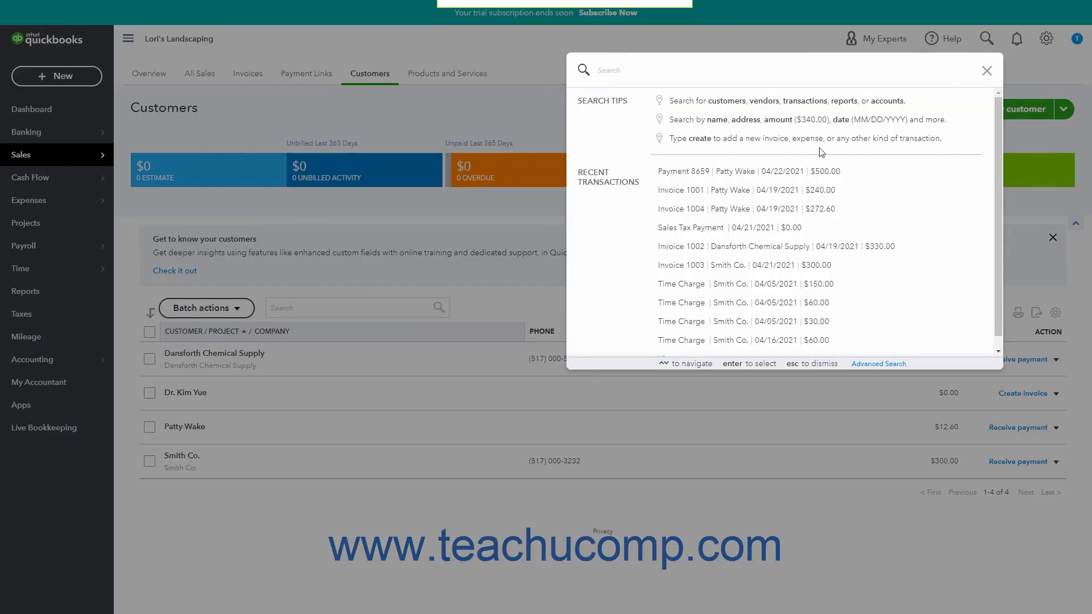
click(776, 183)
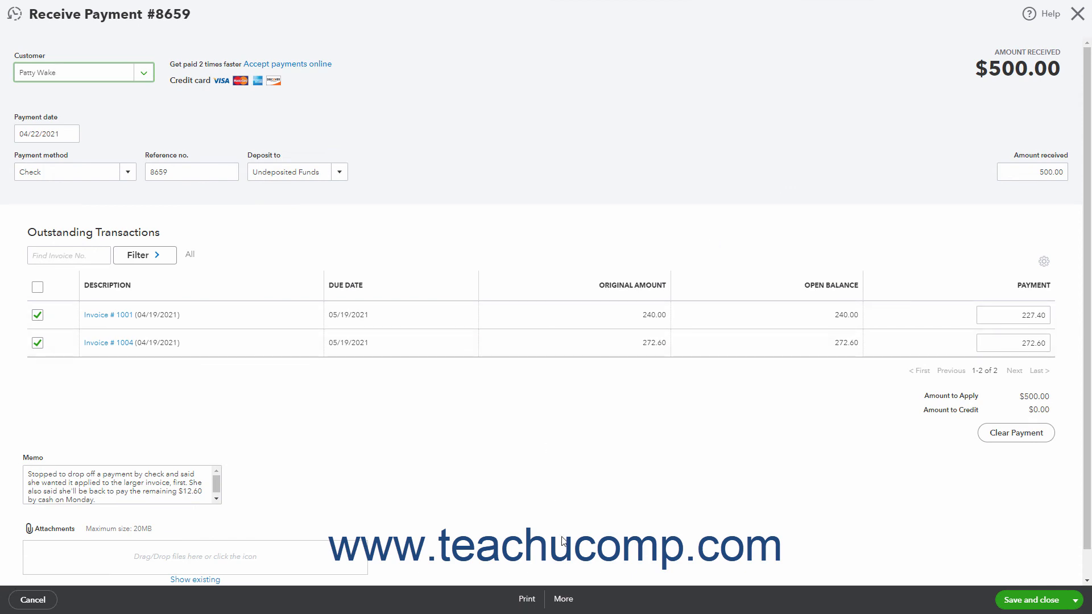
click(565, 599)
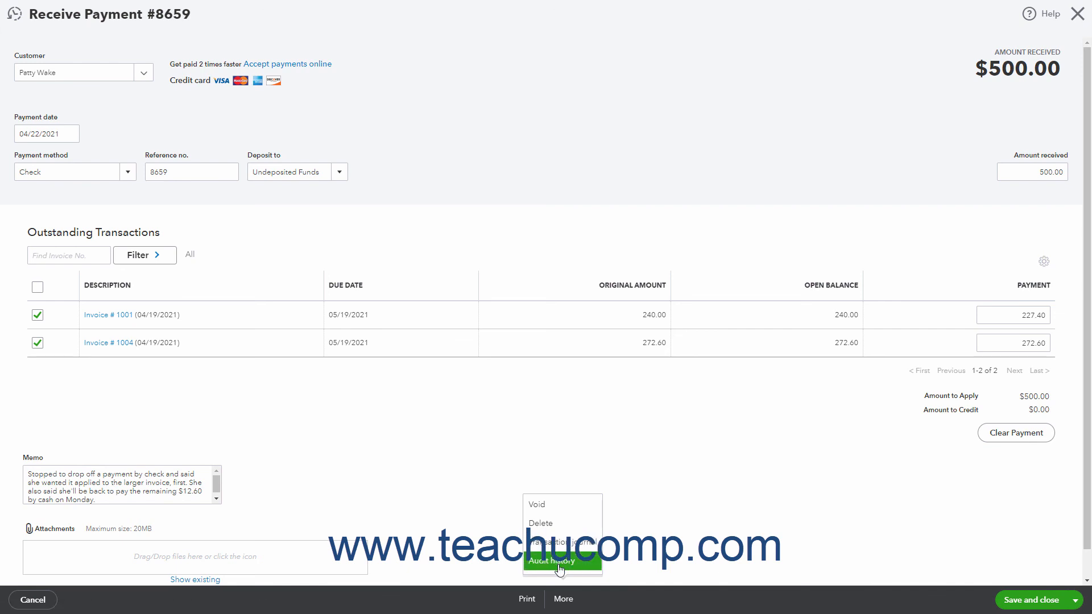
click(707, 593)
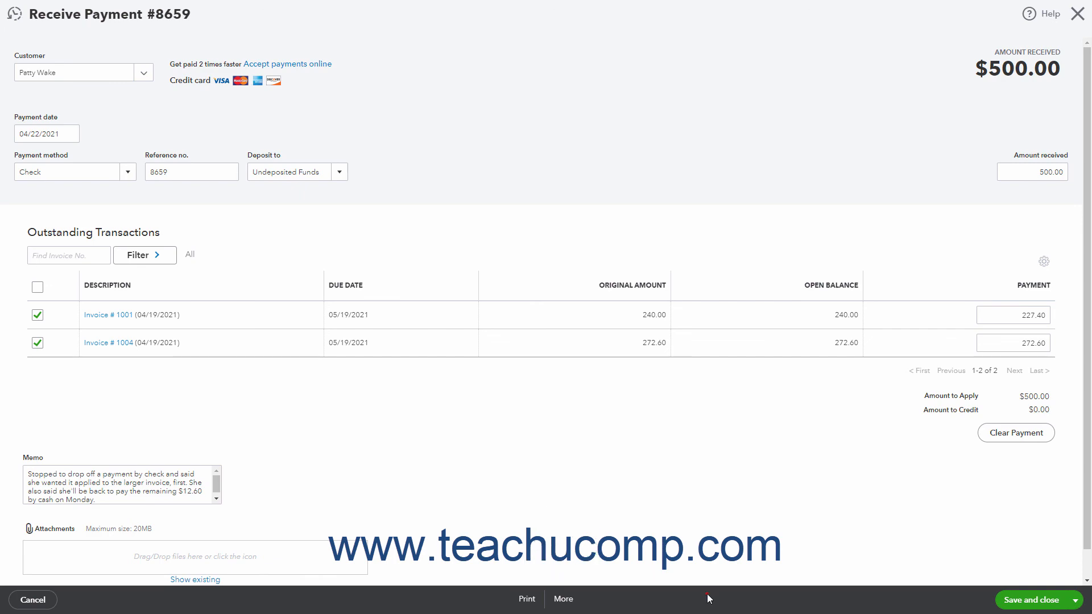
click(1077, 13)
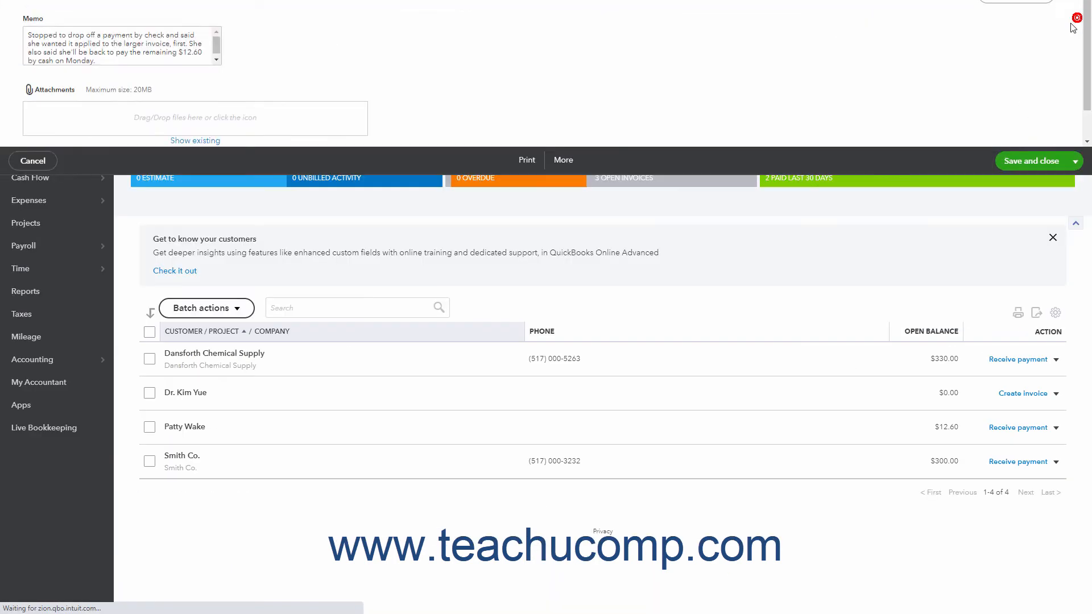